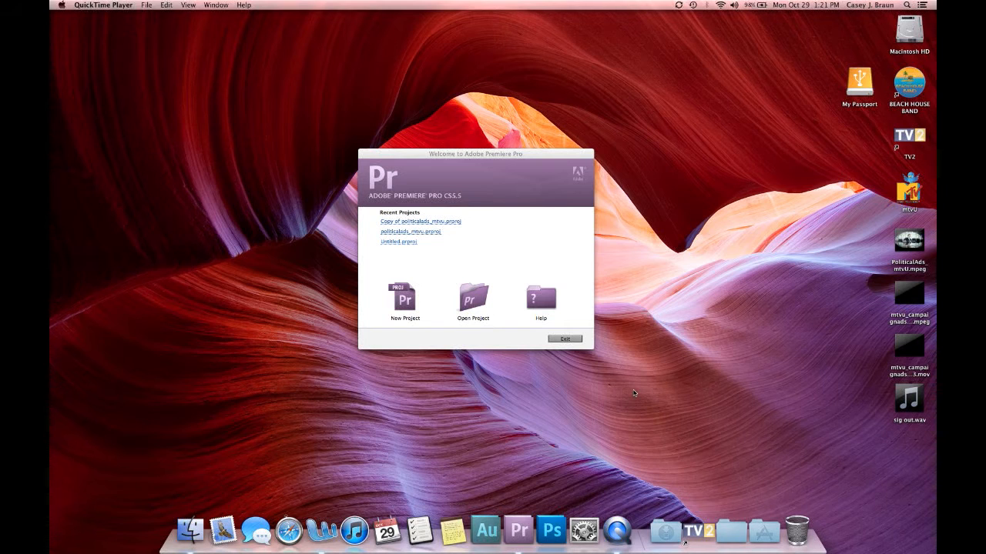
- Create a new project named Sample with the capture format set to HDV
{"action": "left_click", "coordinate": [403, 307]}
{"action": "left_click", "coordinate": [402, 305]}
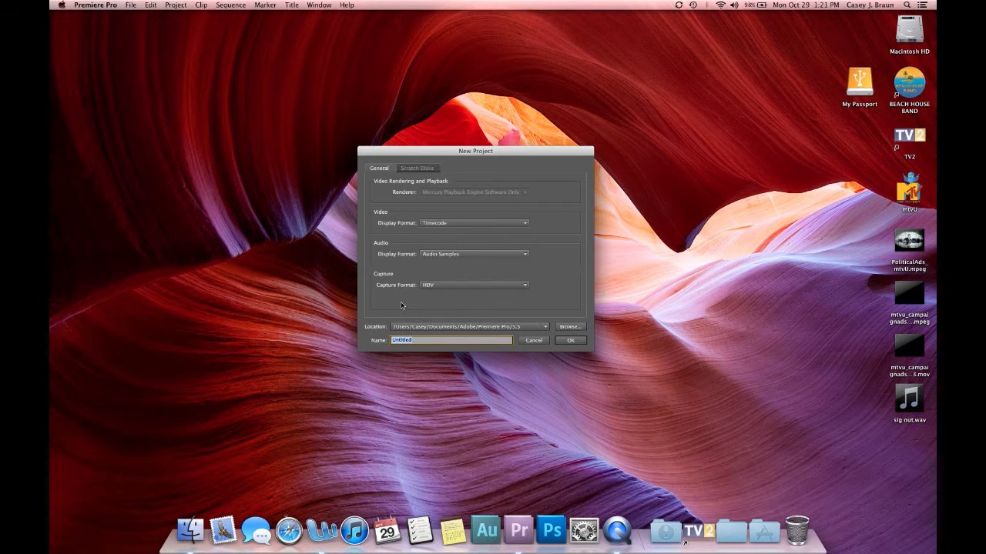
{"action": "left_click", "coordinate": [442, 285]}
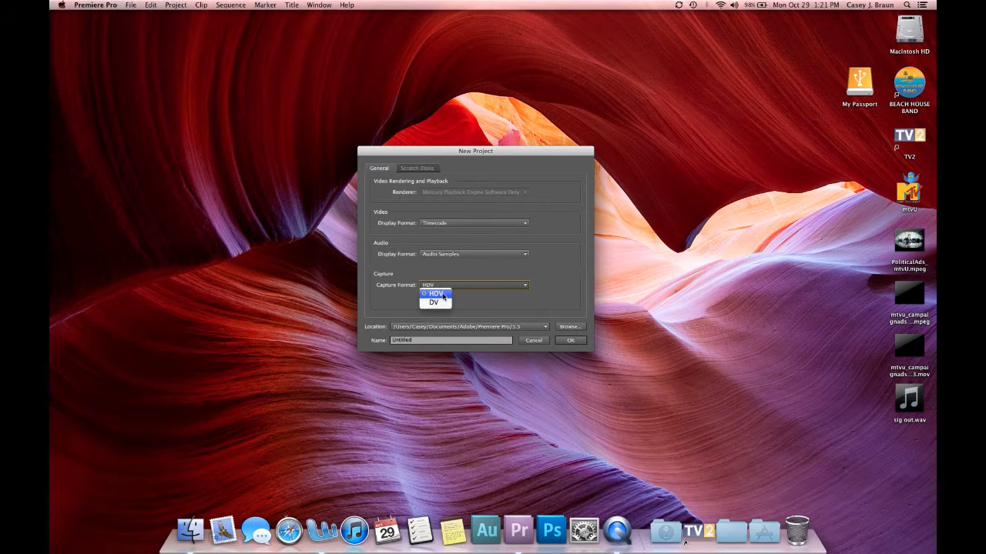
{"action": "left_click", "coordinate": [443, 294]}
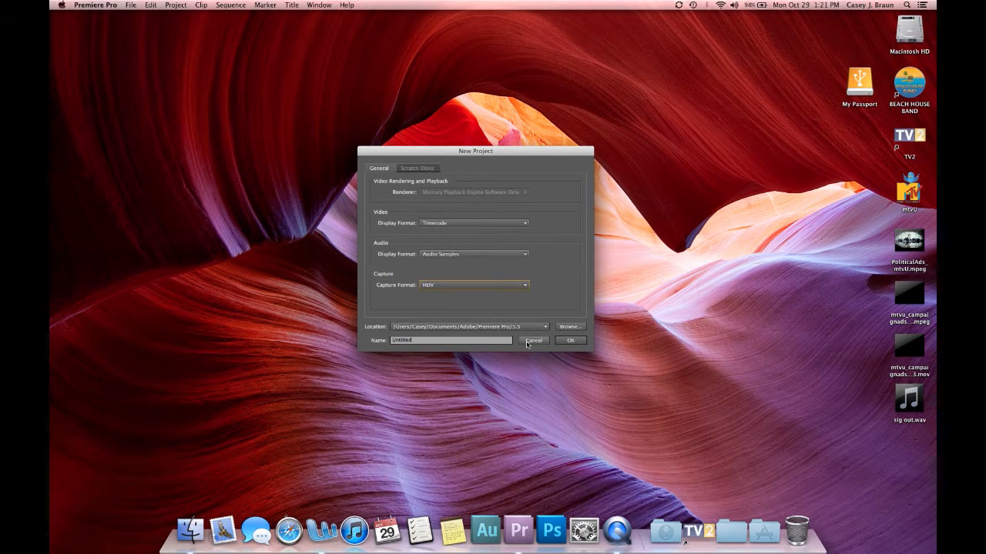
{"action": "left_click", "coordinate": [423, 342]}
{"action": "type", "text": "Sample"}
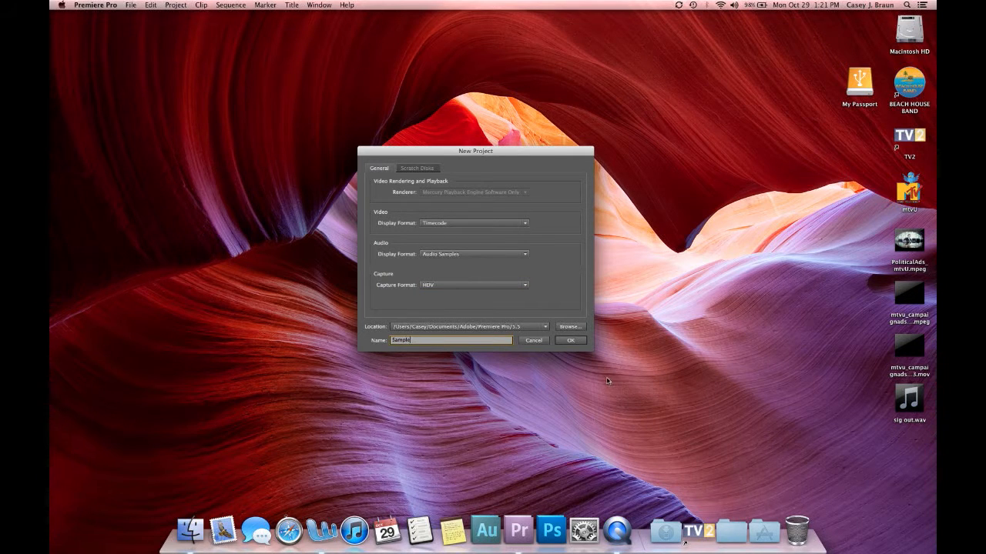
{"action": "left_click", "coordinate": [571, 340]}
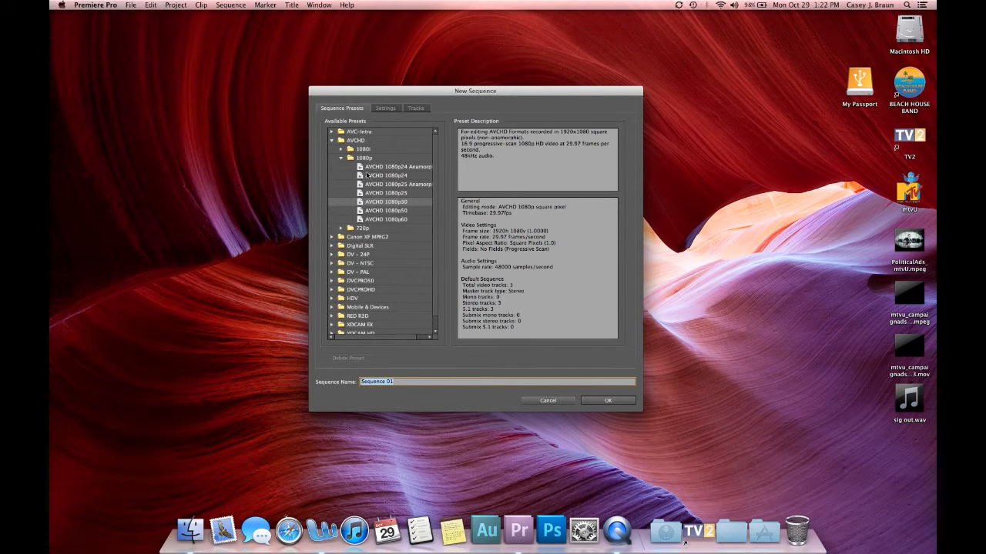
- Create the new sequence from the AVCHD 720p30 preset
{"action": "left_click", "coordinate": [341, 159]}
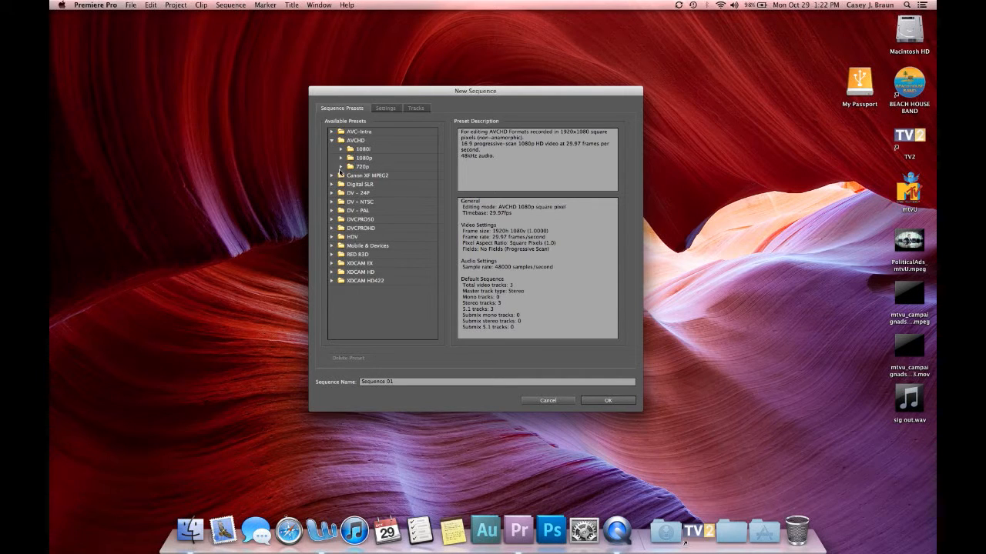
{"action": "left_click", "coordinate": [342, 167]}
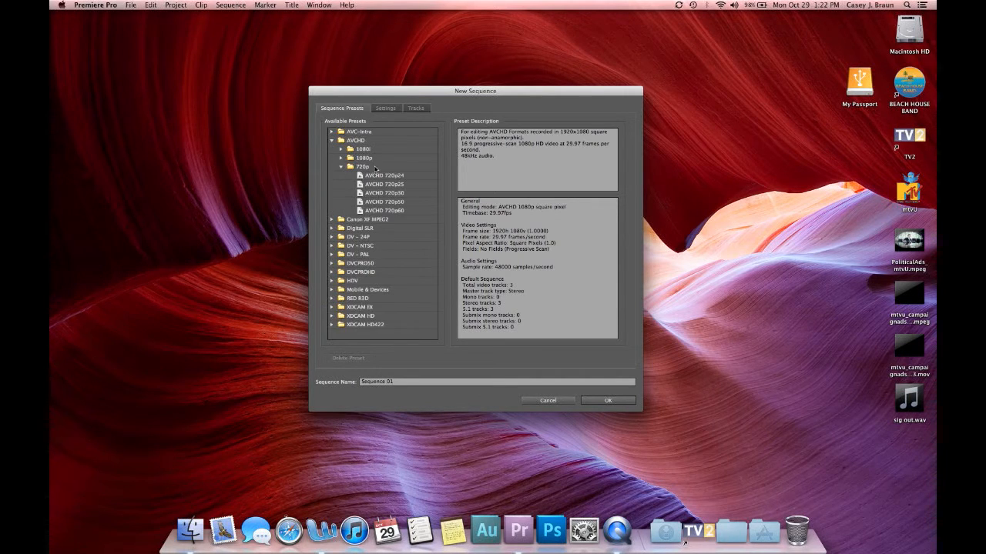
{"action": "left_click", "coordinate": [398, 194]}
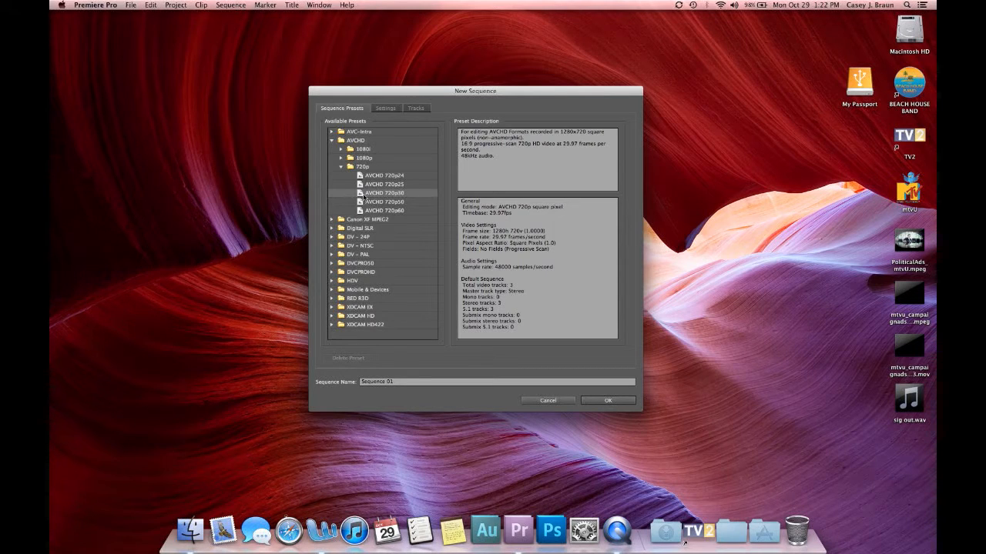
{"action": "left_click", "coordinate": [608, 401]}
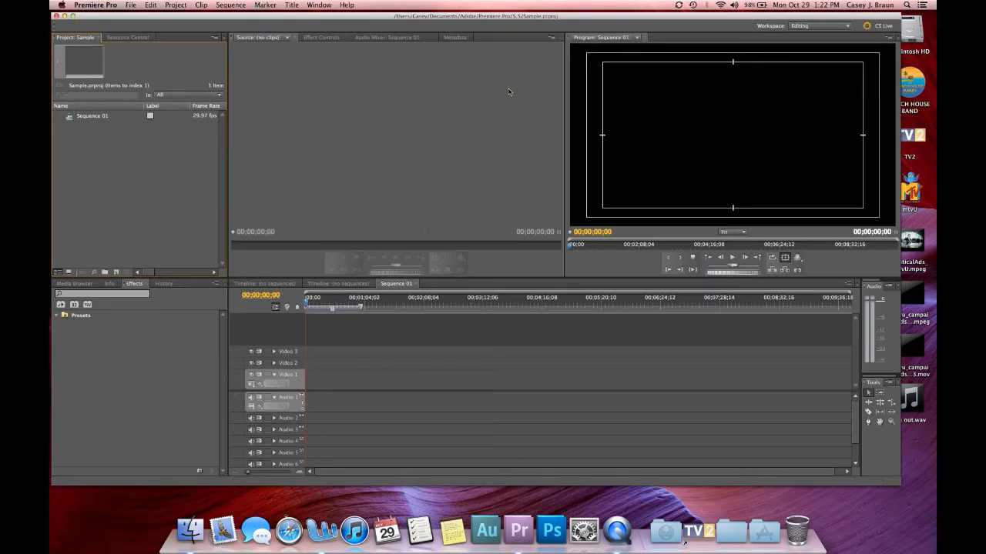
{"action": "mouse_move", "coordinate": [400, 20]}
{"action": "left_mouse_down"}
{"action": "mouse_move", "coordinate": [433, 20]}
{"action": "mouse_move", "coordinate": [412, 19]}
{"action": "left_mouse_up"}
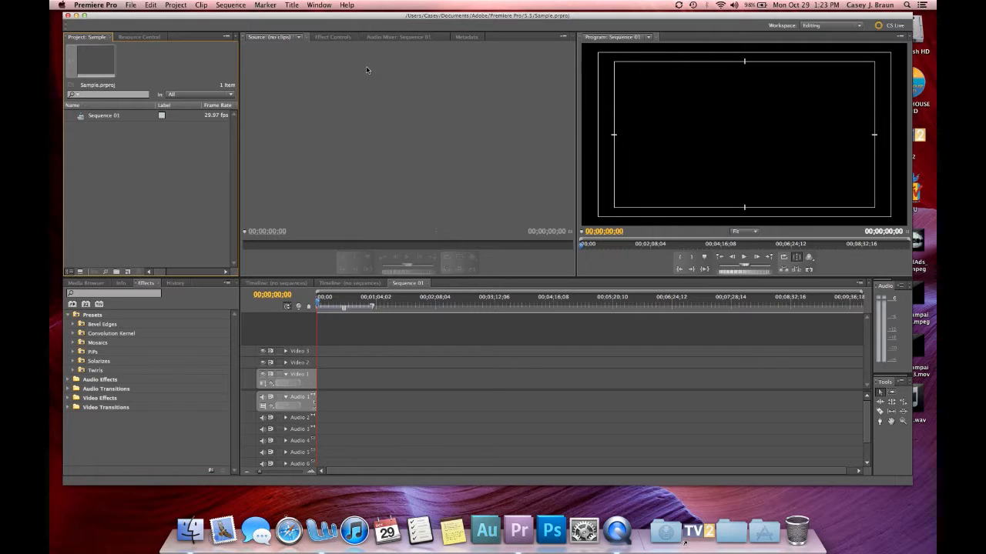
{"action": "left_click", "coordinate": [319, 5]}
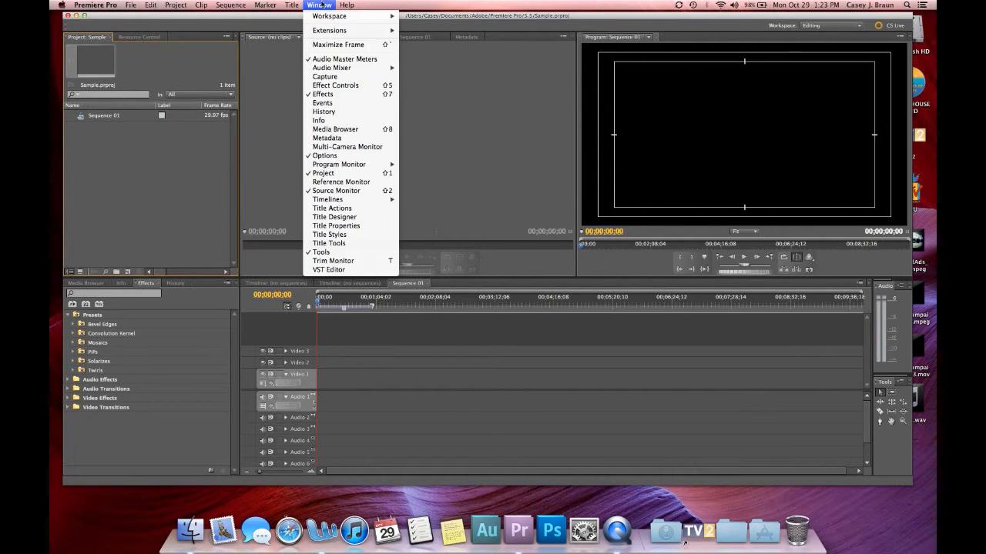
{"action": "mouse_move", "coordinate": [337, 20]}
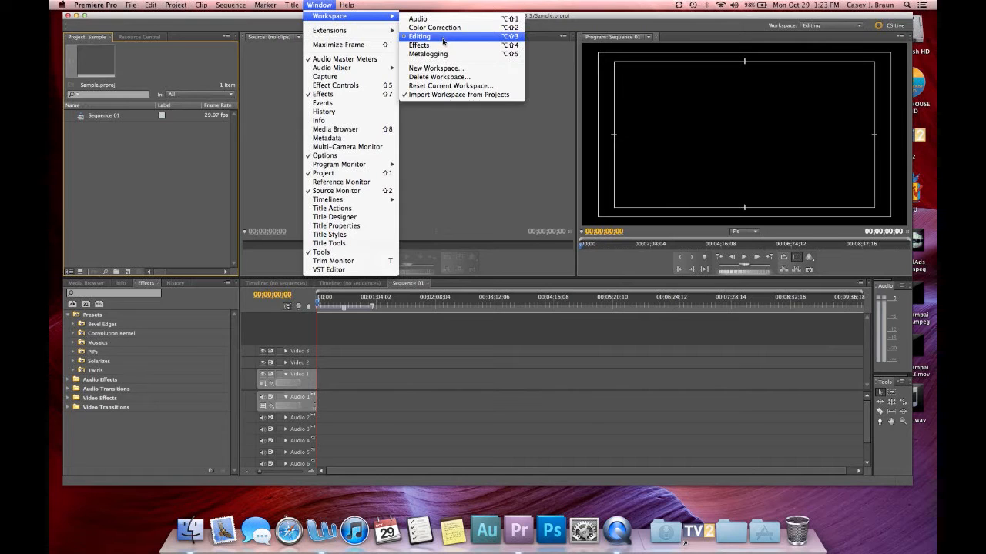
{"action": "left_click", "coordinate": [328, 6]}
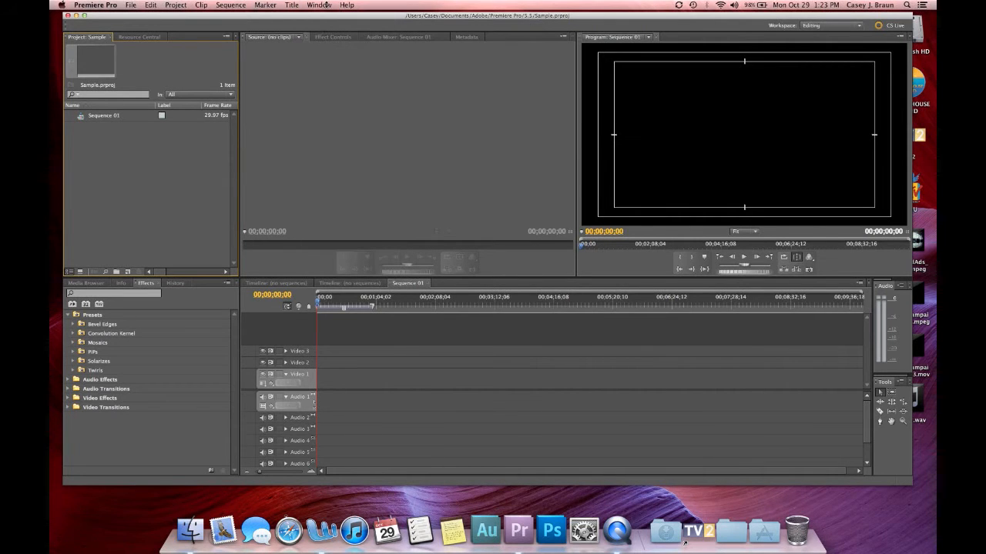
- Import the clips 645_0318_01.MOV and 645_0321_01.MOV from the CAMPAIGN ADS folder into the project
{"action": "left_click", "coordinate": [132, 6]}
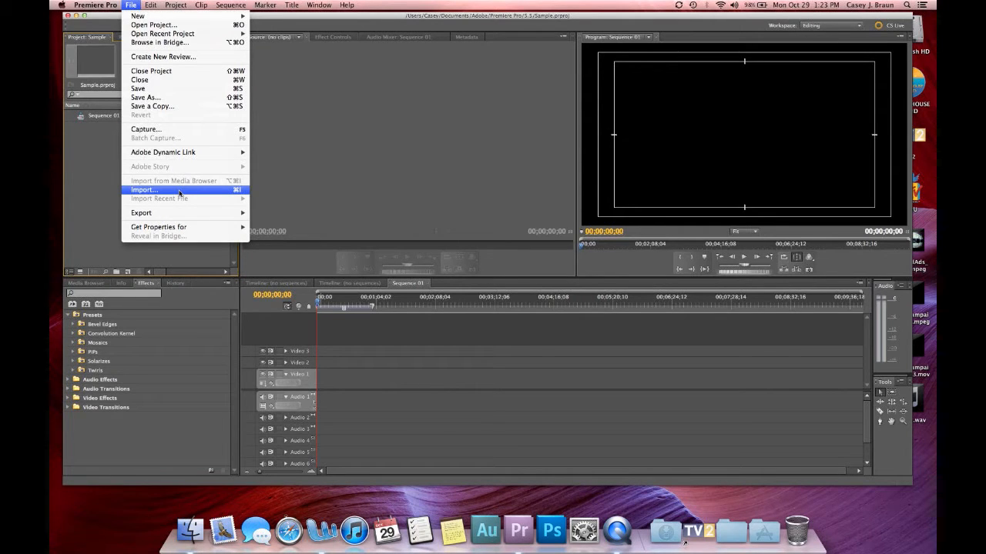
{"action": "left_click", "coordinate": [87, 163]}
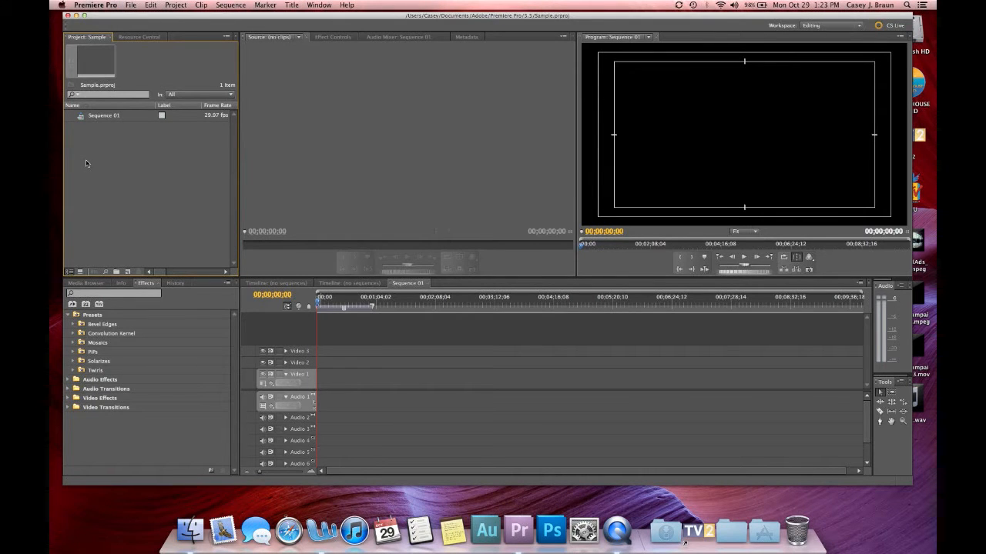
{"action": "right_click", "coordinate": [110, 147]}
{"action": "left_click", "coordinate": [154, 191]}
{"action": "left_click", "coordinate": [474, 161], "text": "super"}
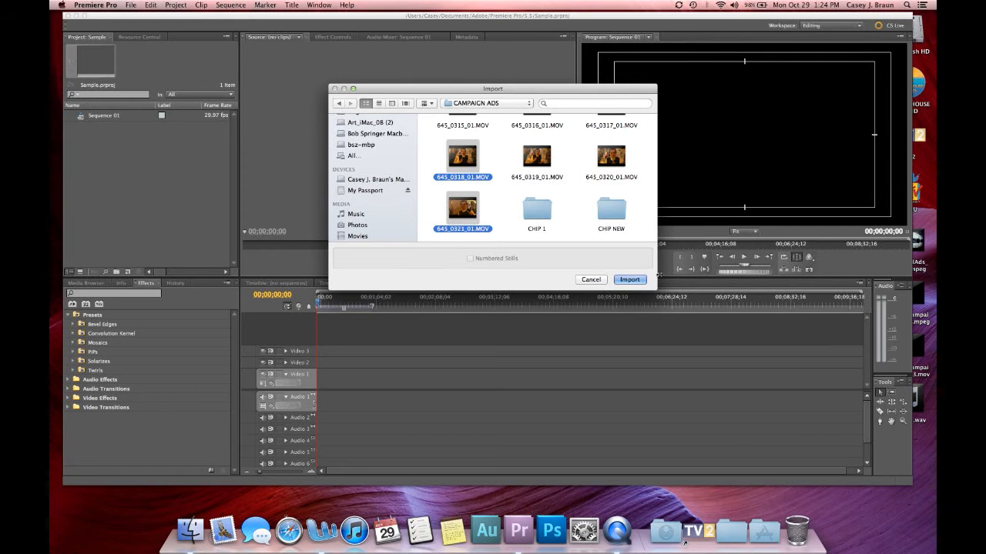
{"action": "left_click", "coordinate": [629, 280]}
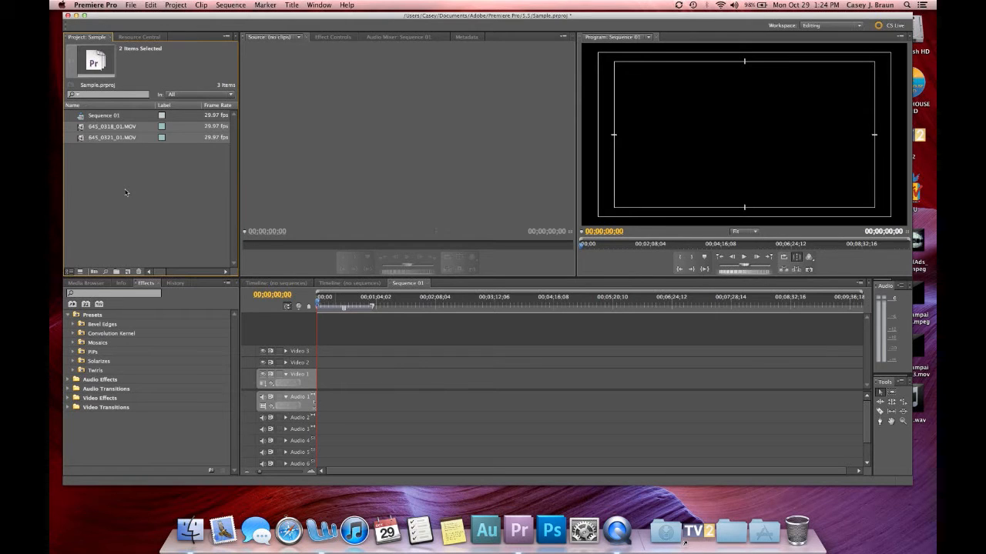
{"action": "left_click", "coordinate": [122, 168]}
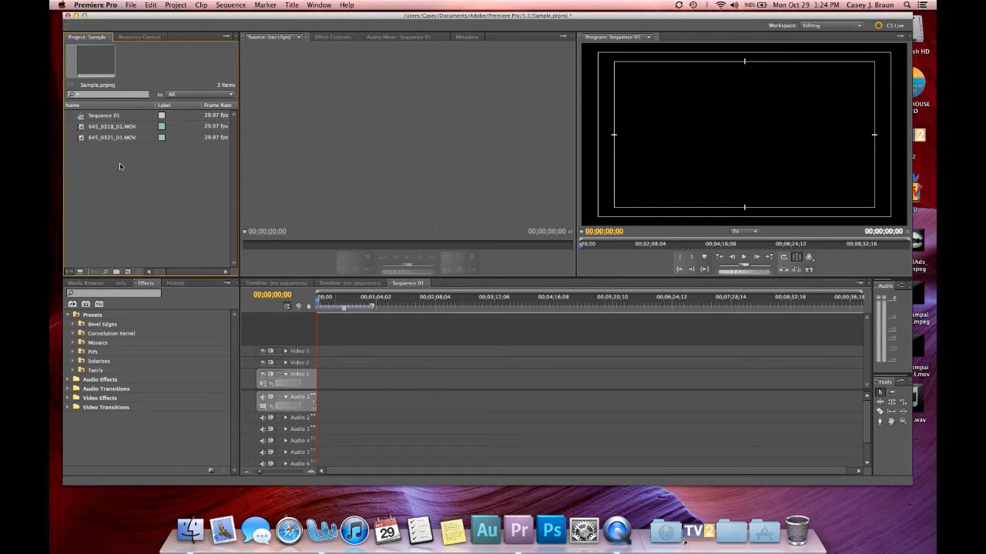
- Mark 645_0318_01.MOV from about 08:02:10:22 to 08:02:22:02 and place that range at the start of the Video 1 and Audio 1 tracks
{"action": "double_click", "coordinate": [81, 129]}
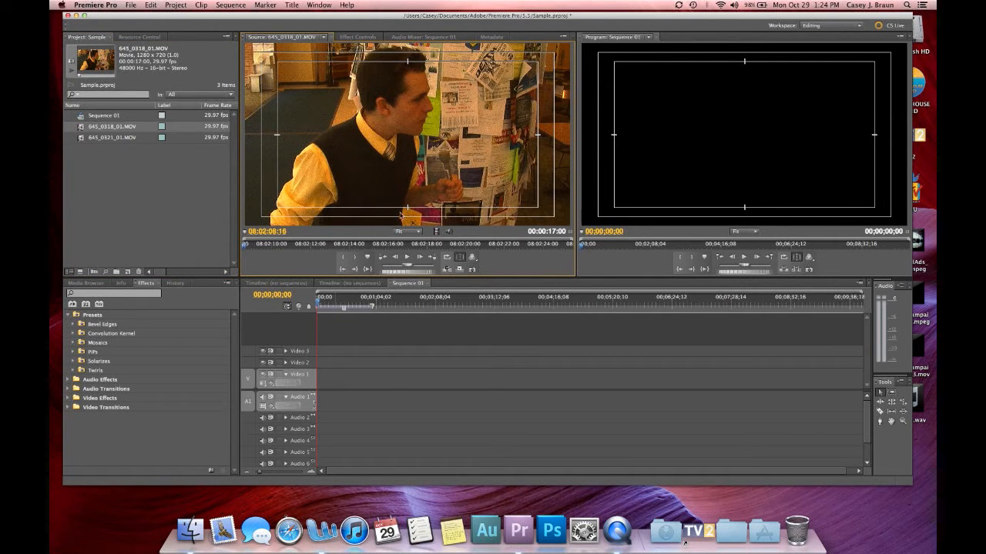
{"action": "mouse_move", "coordinate": [267, 245]}
{"action": "left_mouse_down"}
{"action": "mouse_move", "coordinate": [484, 237]}
{"action": "mouse_move", "coordinate": [326, 253]}
{"action": "mouse_move", "coordinate": [381, 252]}
{"action": "mouse_move", "coordinate": [286, 247]}
{"action": "left_mouse_up"}
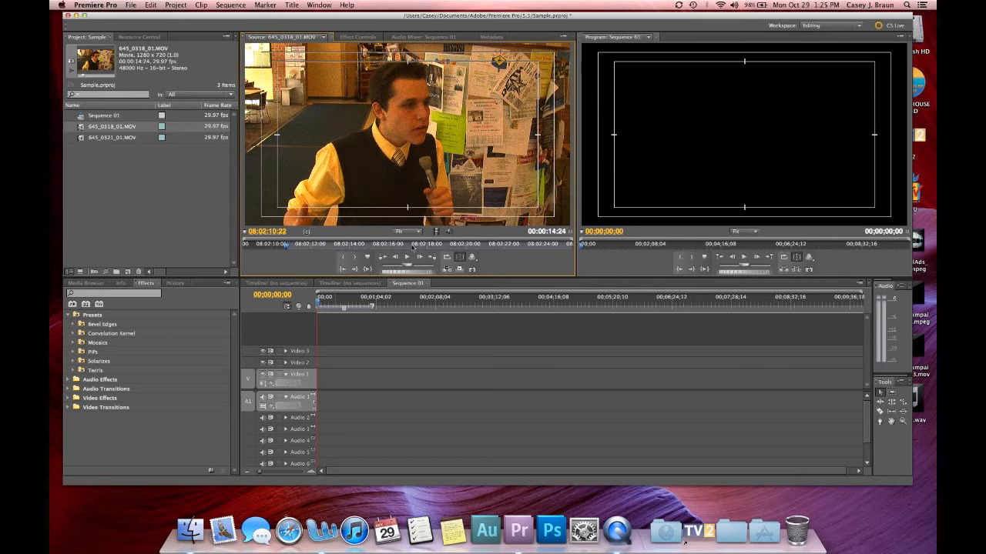
{"action": "left_click", "coordinate": [507, 246]}
{"action": "key", "text": "o"}
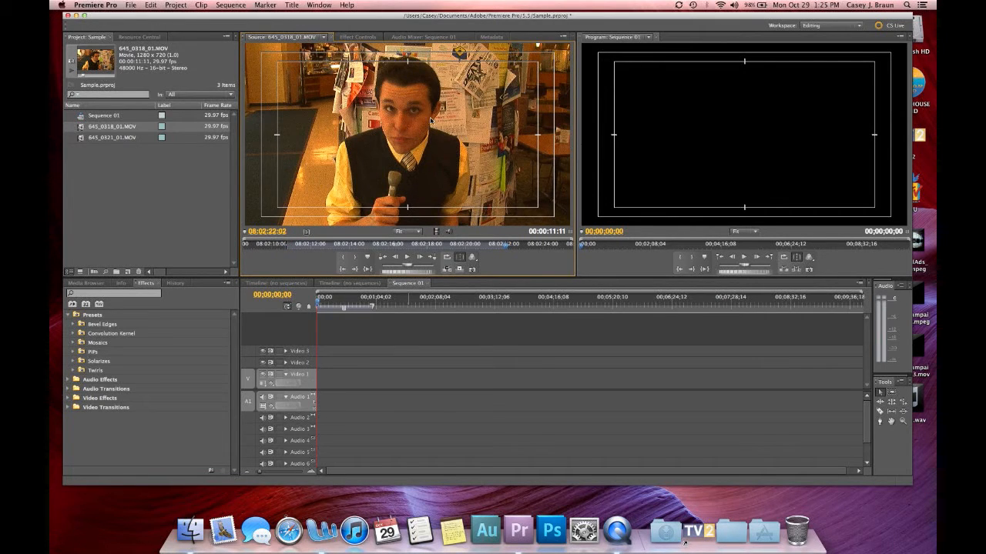
{"action": "left_click_drag", "start_coordinate": [431, 121], "coordinate": [314, 395]}
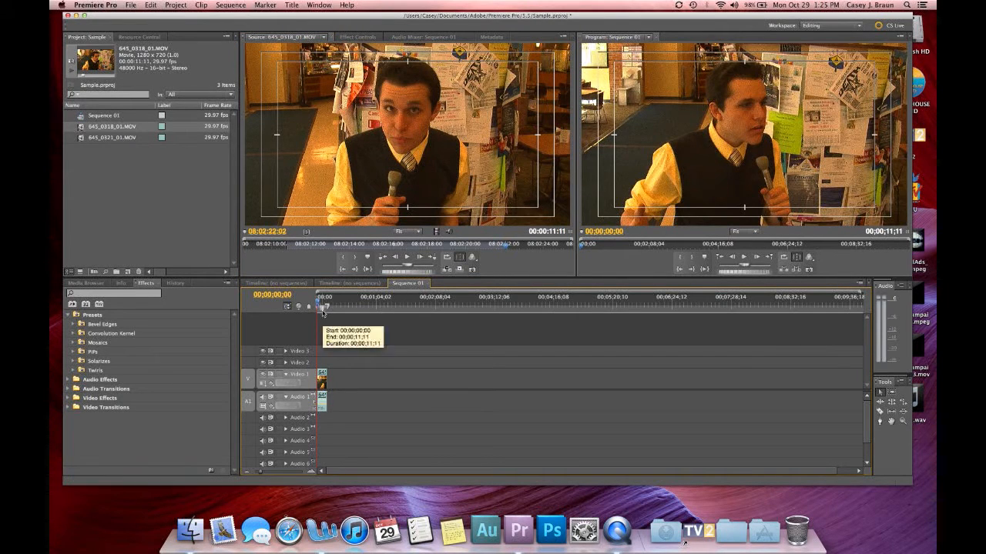
{"action": "key", "text": "z"}
{"action": "left_click_drag", "start_coordinate": [357, 355], "coordinate": [312, 429]}
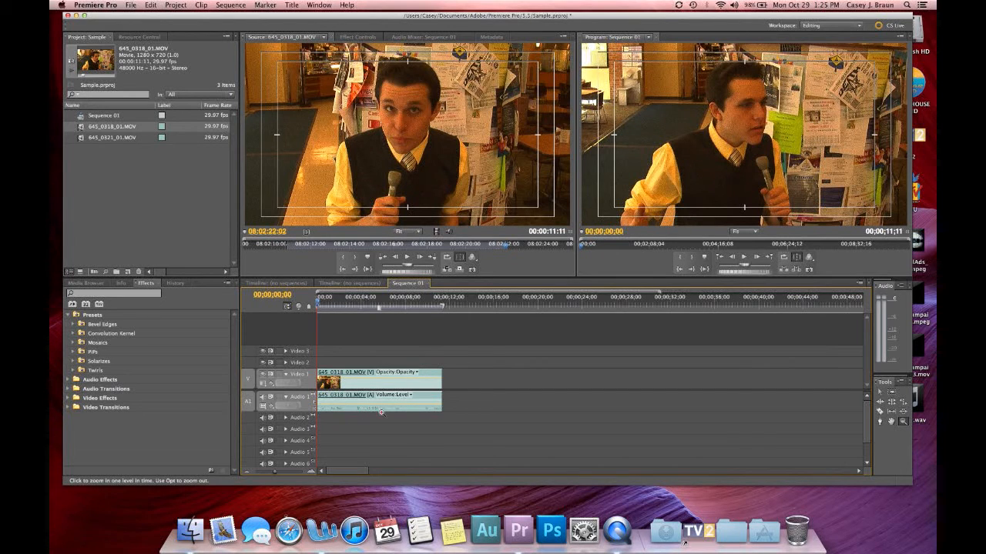
- Mark 645_0321_01.MOV from about 08:03:11:21 to 08:03:25:27 and place that range directly after the first clip in the sequence
{"action": "double_click", "coordinate": [96, 138]}
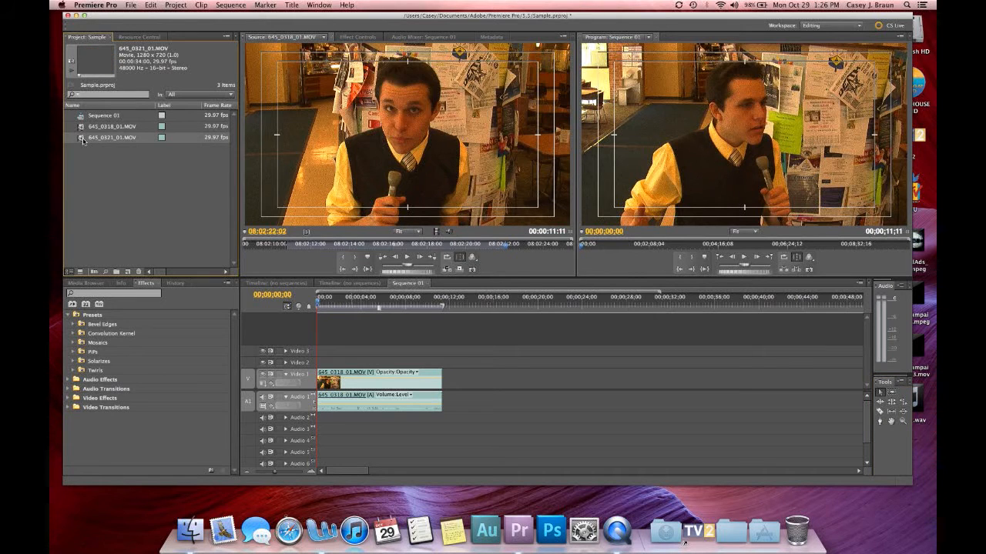
{"action": "left_click", "coordinate": [343, 245]}
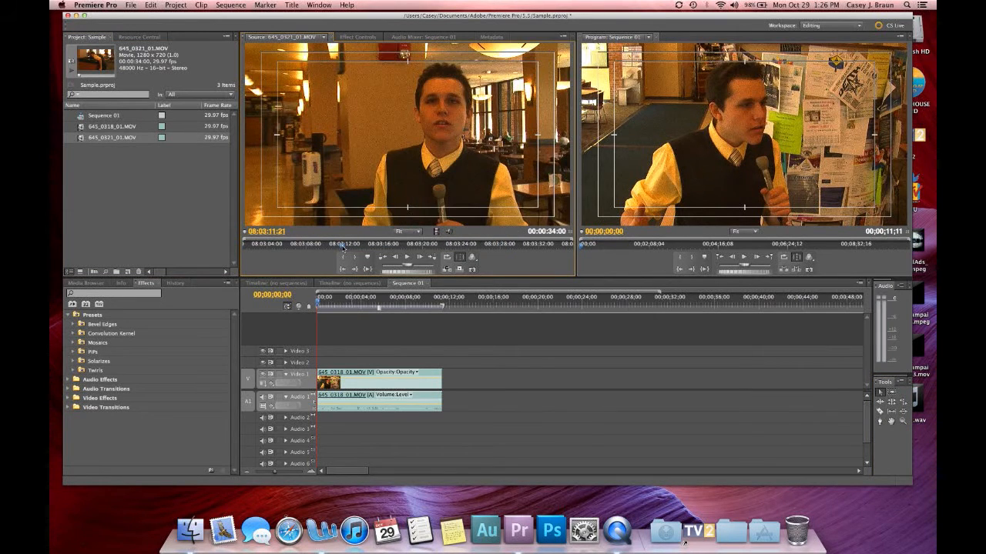
{"action": "key", "text": "i"}
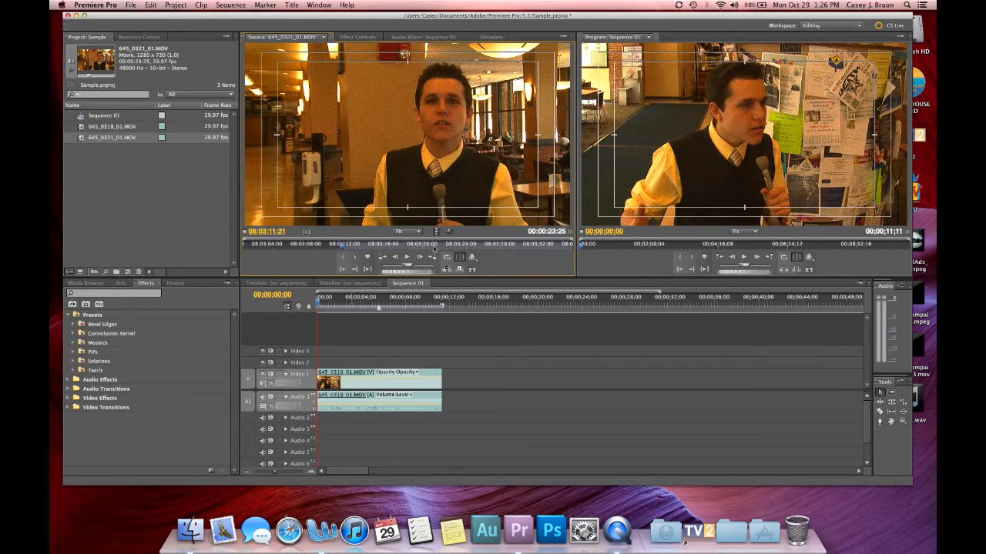
{"action": "left_click", "coordinate": [480, 247]}
{"action": "key", "text": "o"}
{"action": "left_click_drag", "start_coordinate": [435, 154], "coordinate": [447, 411]}
- Split the second clip in the sequence at about 00;00;18;03 with the Razor tool
{"action": "left_click_drag", "start_coordinate": [345, 302], "coordinate": [538, 331]}
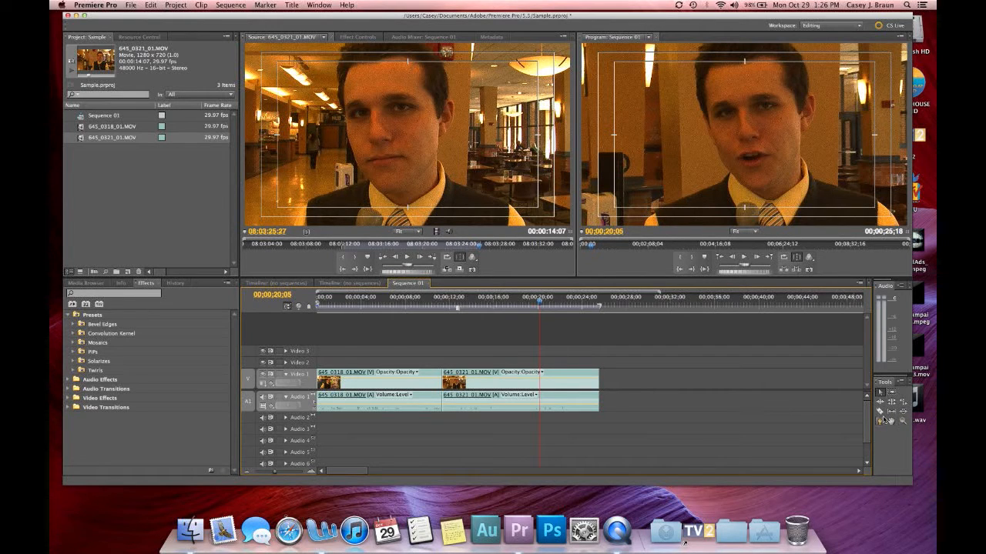
{"action": "left_click", "coordinate": [880, 412]}
{"action": "left_click", "coordinate": [881, 393]}
{"action": "left_click", "coordinate": [880, 411]}
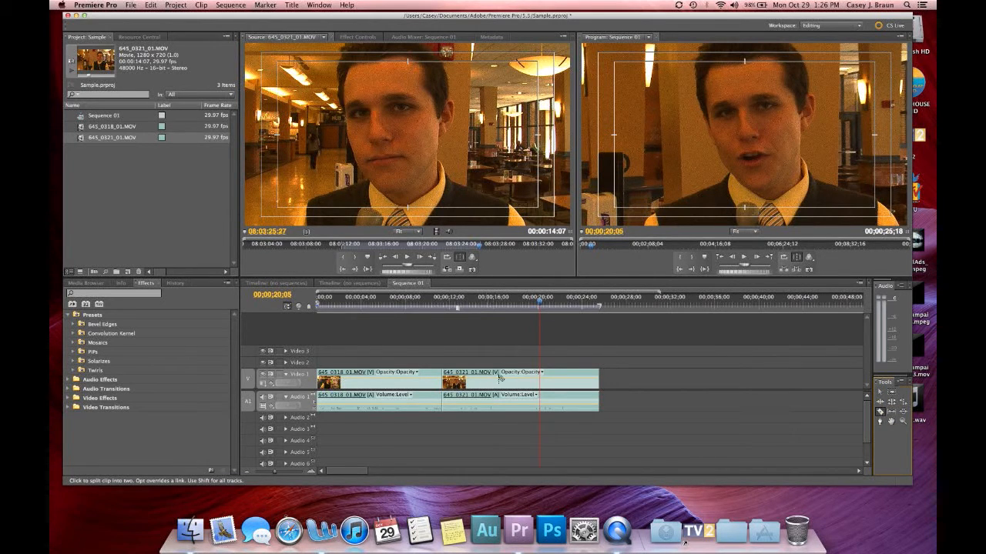
{"action": "left_click_drag", "start_coordinate": [539, 302], "coordinate": [516, 308]}
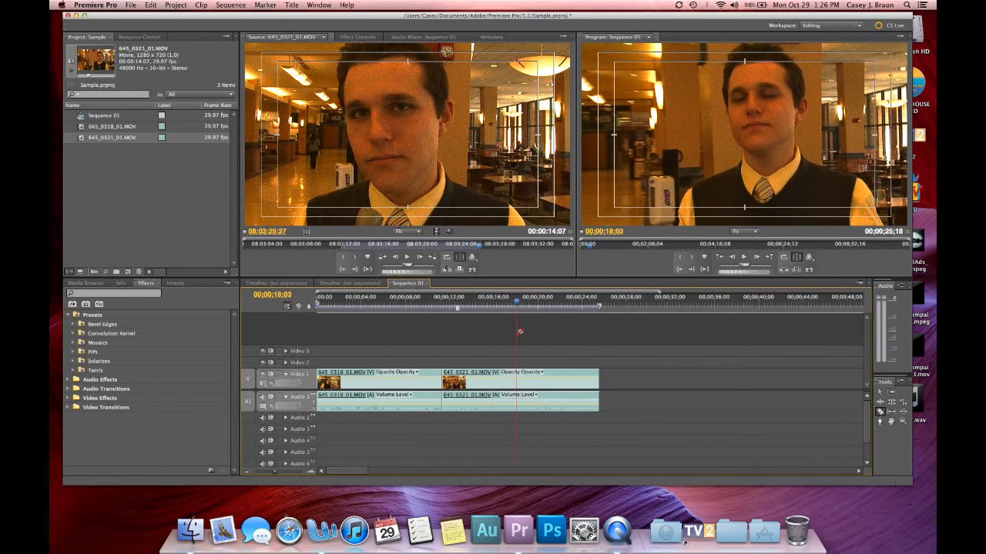
{"action": "left_click", "coordinate": [517, 381]}
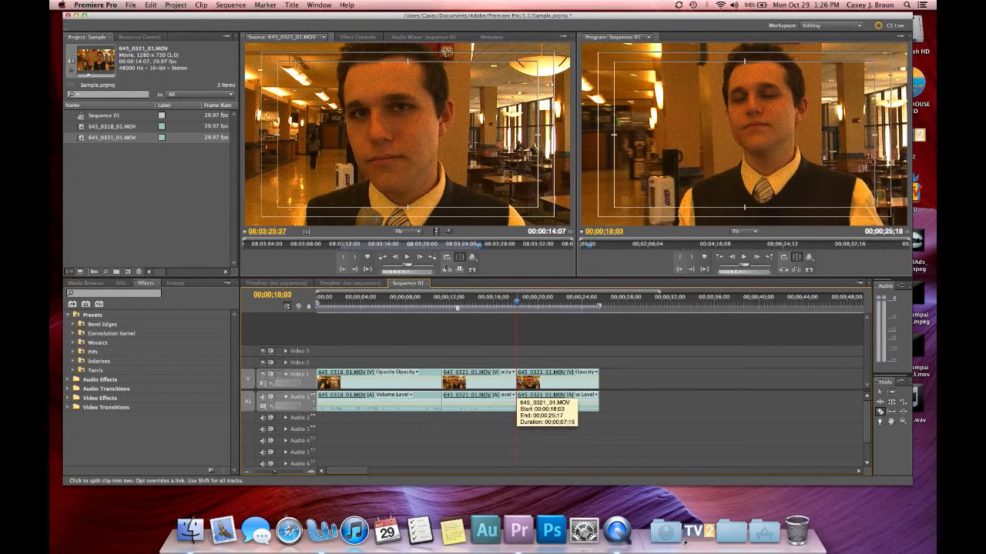
- Try extra razor cuts in both pieces of the second clip and undo them
{"action": "left_click", "coordinate": [543, 381]}
{"action": "left_click", "coordinate": [568, 381]}
{"action": "left_click", "coordinate": [497, 381]}
{"action": "key", "text": "super+z"}
{"action": "key", "text": "super+z"}
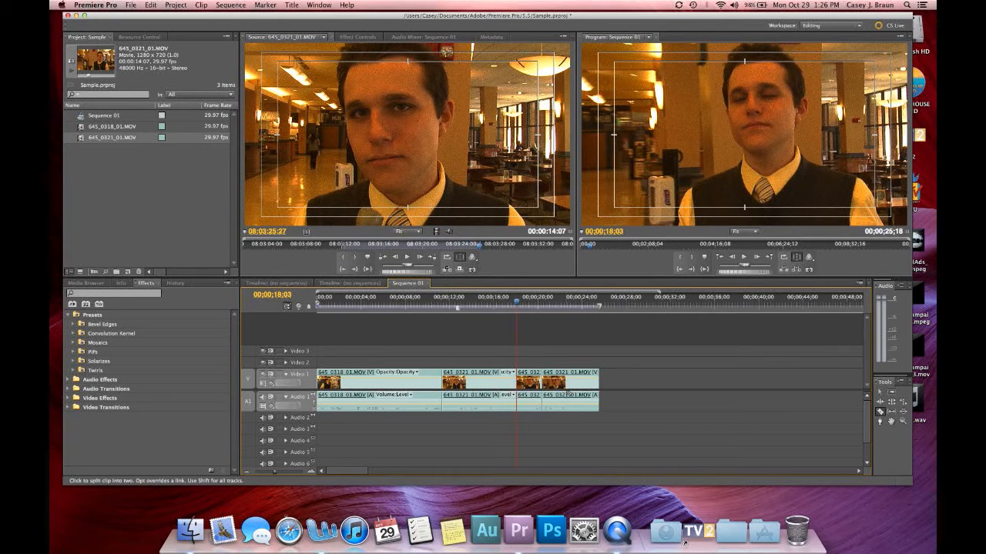
{"action": "key", "text": "super+z"}
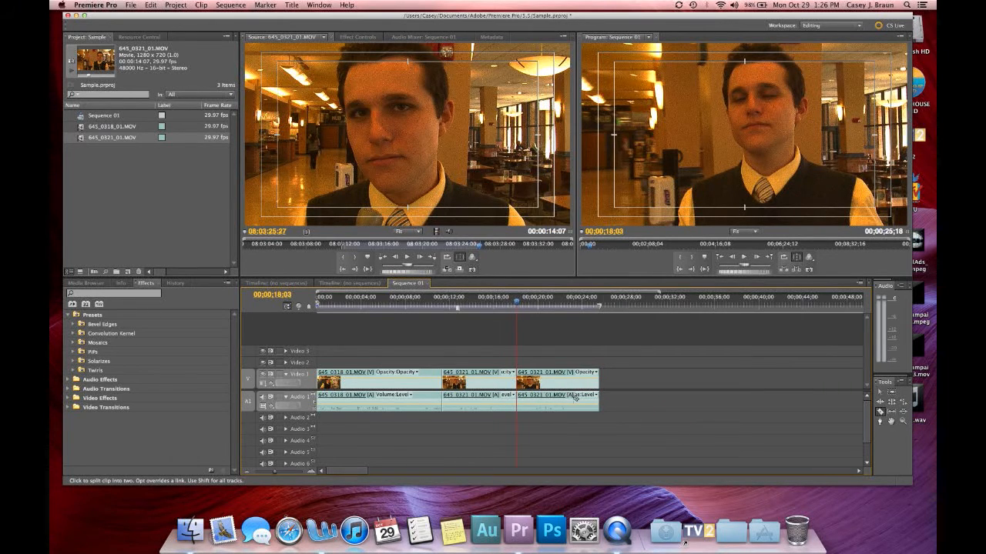
- Delete the last piece of the split 645_0321_01.MOV clip from the sequence with the Selection tool
{"action": "key", "text": "v"}
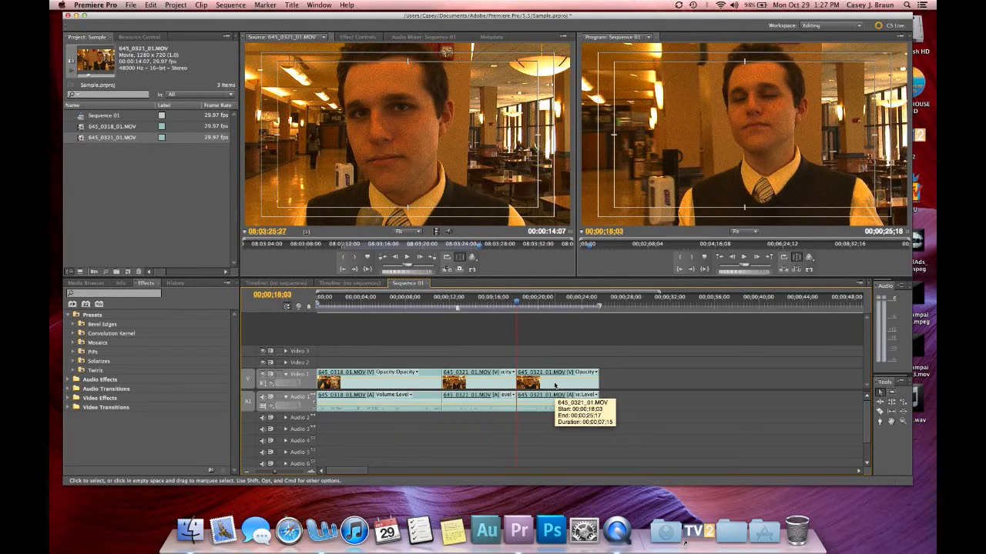
{"action": "left_click", "coordinate": [554, 385]}
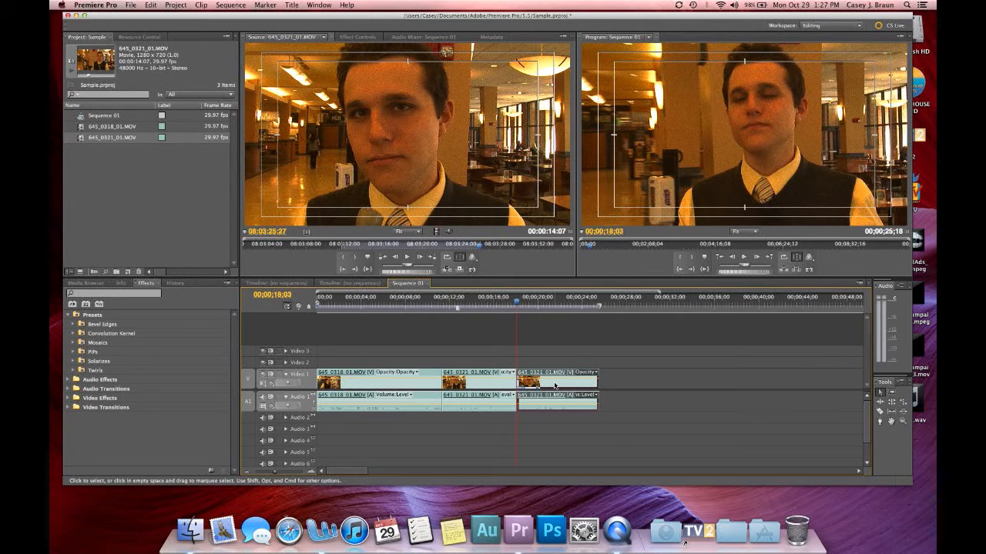
{"action": "key", "text": "Delete"}
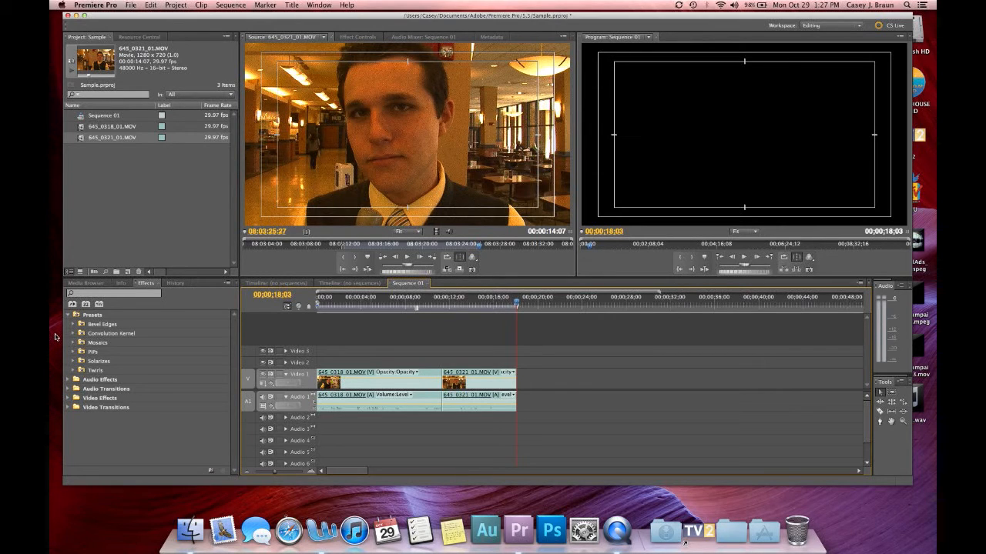
- Apply a Cross Dissolve video transition at the cut between the two clips on Video 1
{"action": "left_click", "coordinate": [69, 408]}
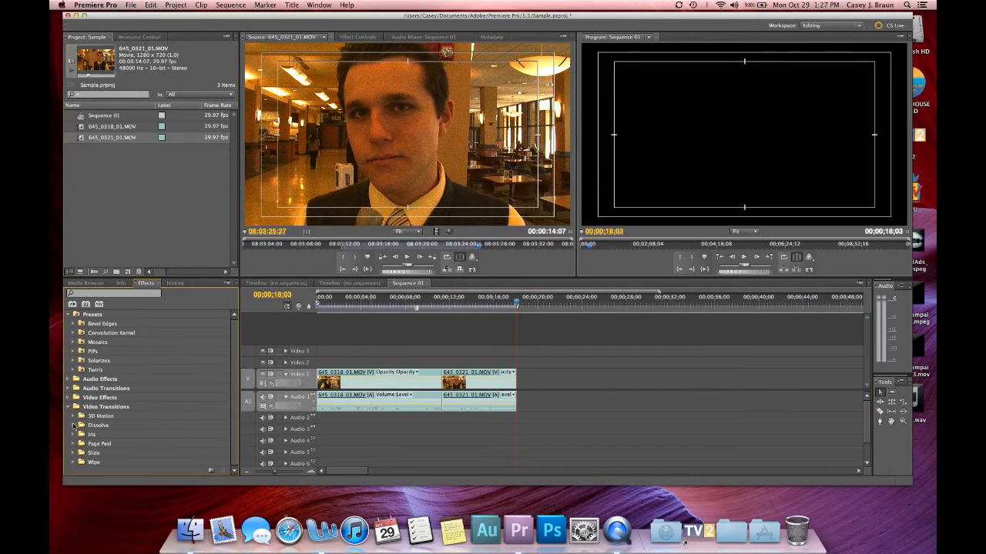
{"action": "left_click", "coordinate": [73, 425]}
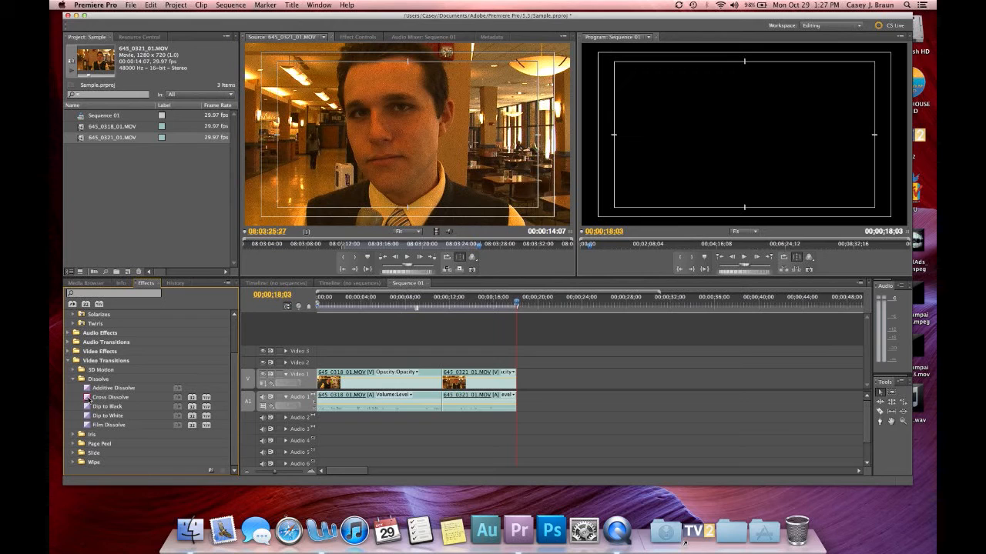
{"action": "left_click_drag", "start_coordinate": [89, 401], "coordinate": [444, 379]}
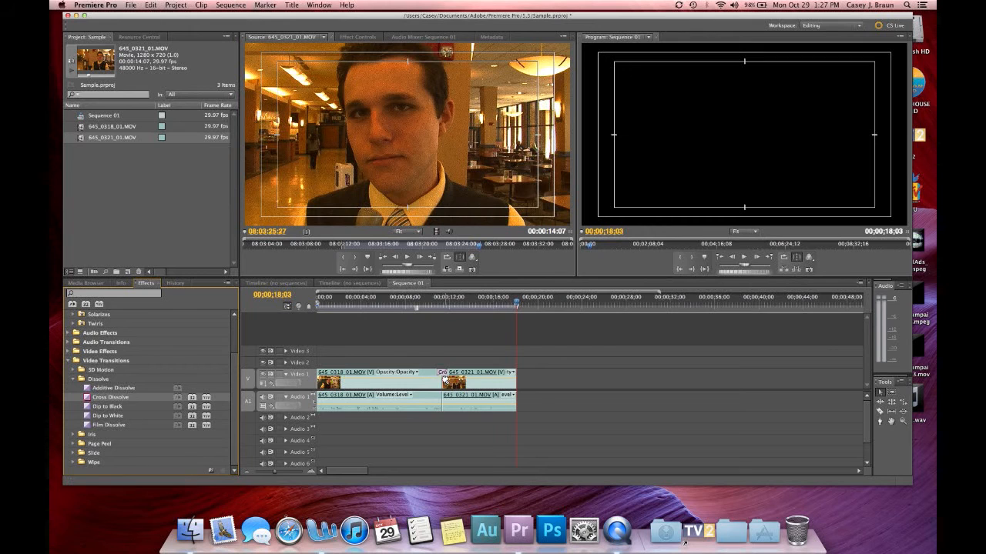
- Examine the dissolve between the two clips by stepping frame by frame forward and back through the transition
{"action": "left_click", "coordinate": [441, 310]}
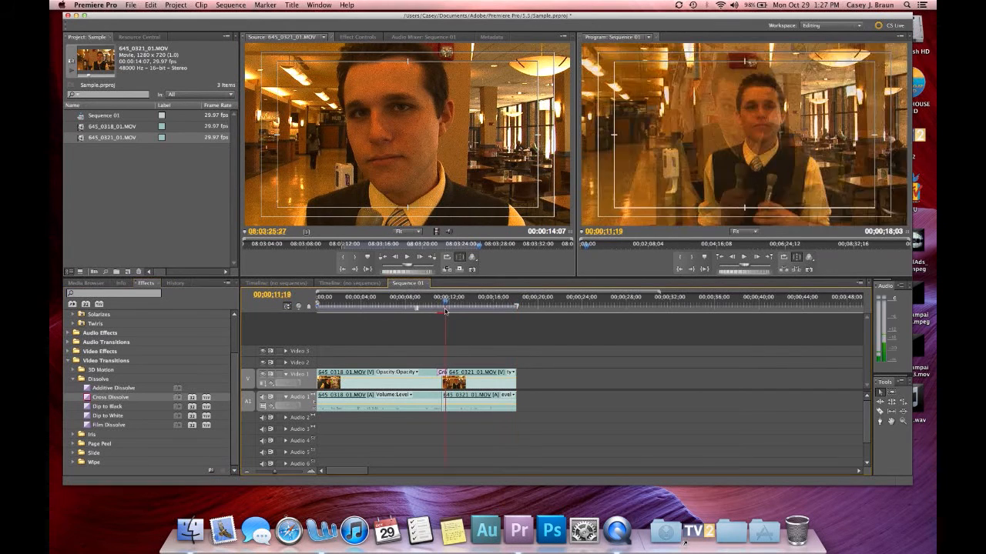
{"action": "left_click", "coordinate": [440, 308]}
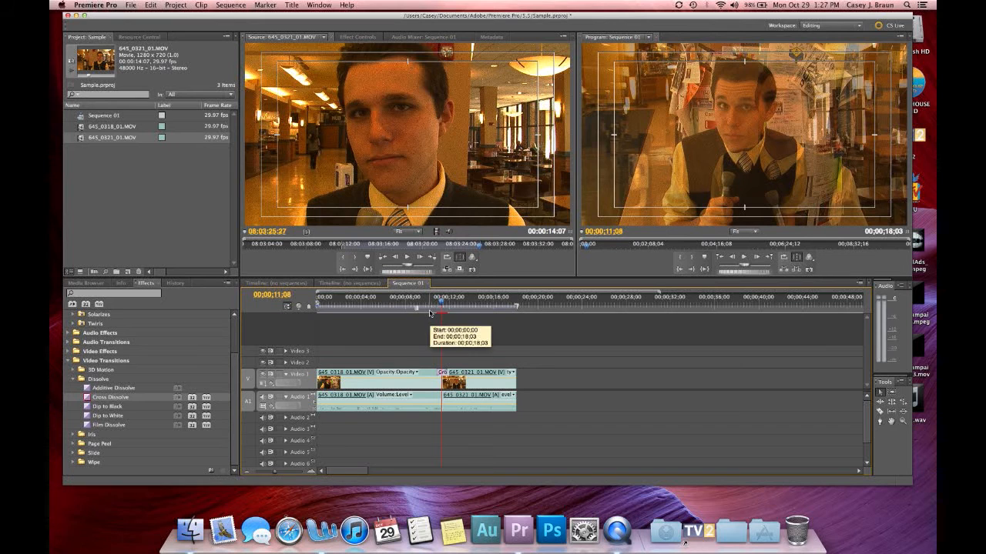
{"action": "key", "text": "Right"}
{"action": "key", "text": "Right"}
{"action": "key", "text": "Right"}
{"action": "key", "text": "Right"}
{"action": "key", "text": "Right"}
{"action": "key", "text": "Right"}
{"action": "key", "text": "Right"}
{"action": "key", "text": "Right"}
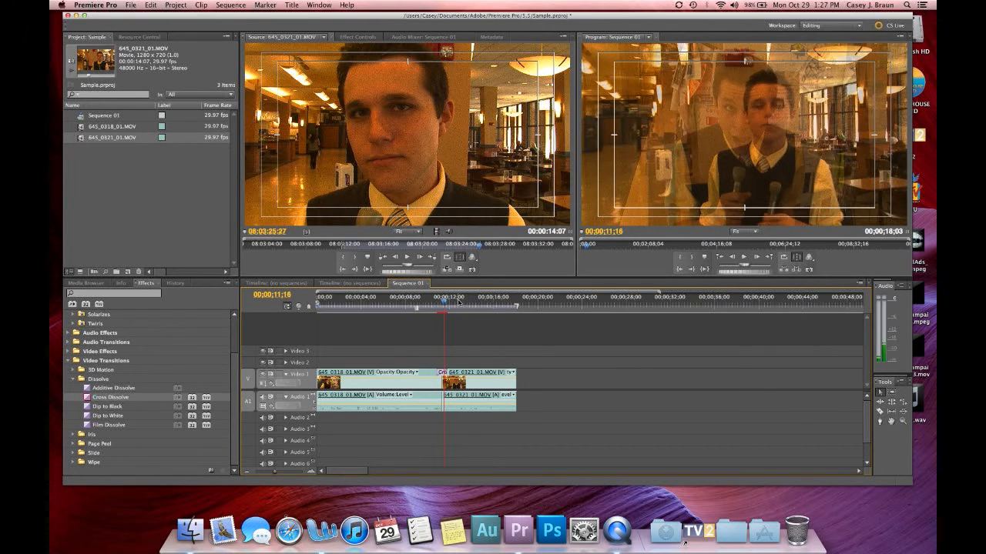
{"action": "key", "text": "Left"}
{"action": "key", "text": "Left"}
{"action": "key", "text": "Left"}
{"action": "key", "text": "Left"}
{"action": "key", "text": "Left"}
{"action": "key", "text": "Left"}
{"action": "key", "text": "Left"}
{"action": "key", "text": "Left"}
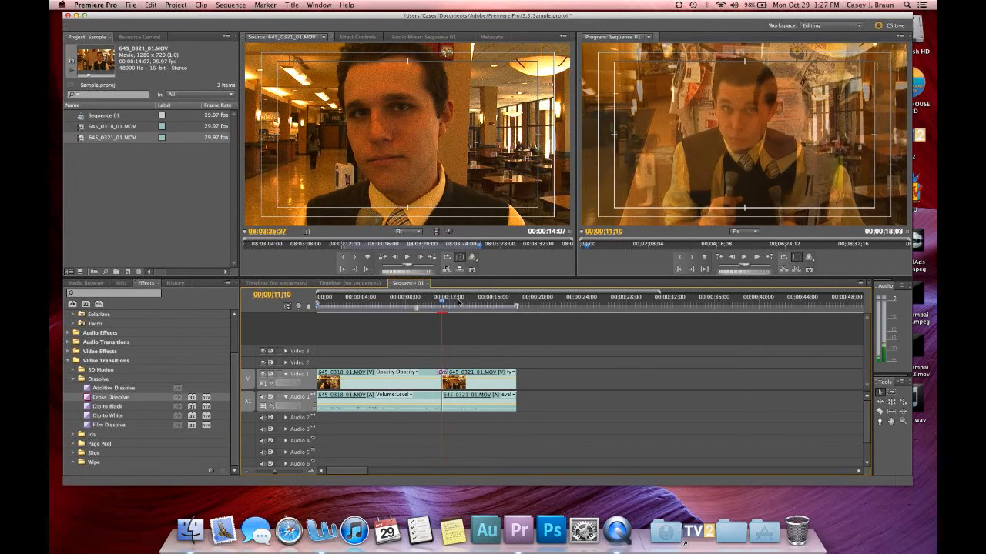
{"action": "key", "text": "Left"}
{"action": "key", "text": "Left"}
- Render the effects in the sequence's work area and play the transition back from about 00;00;09;29
{"action": "left_click", "coordinate": [231, 5]}
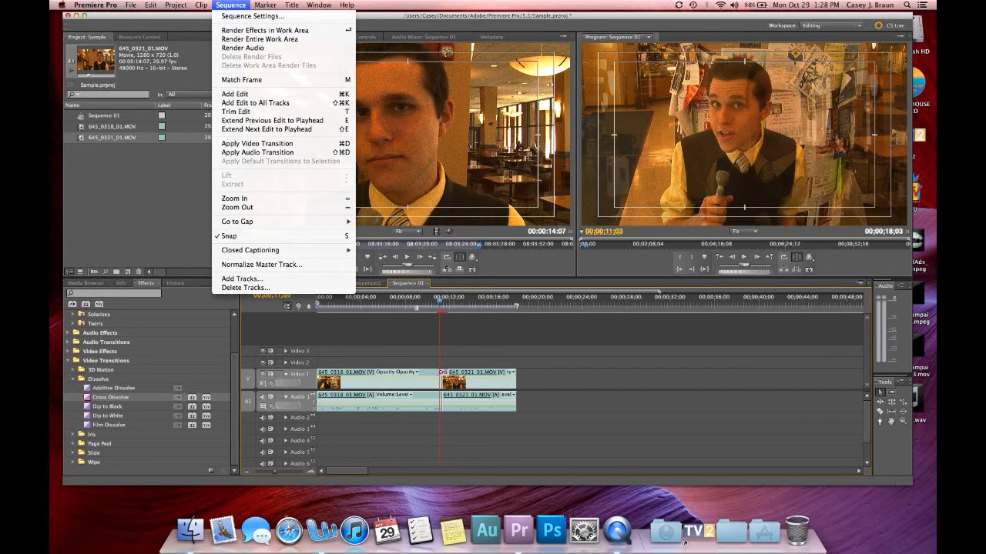
{"action": "left_click", "coordinate": [230, 4]}
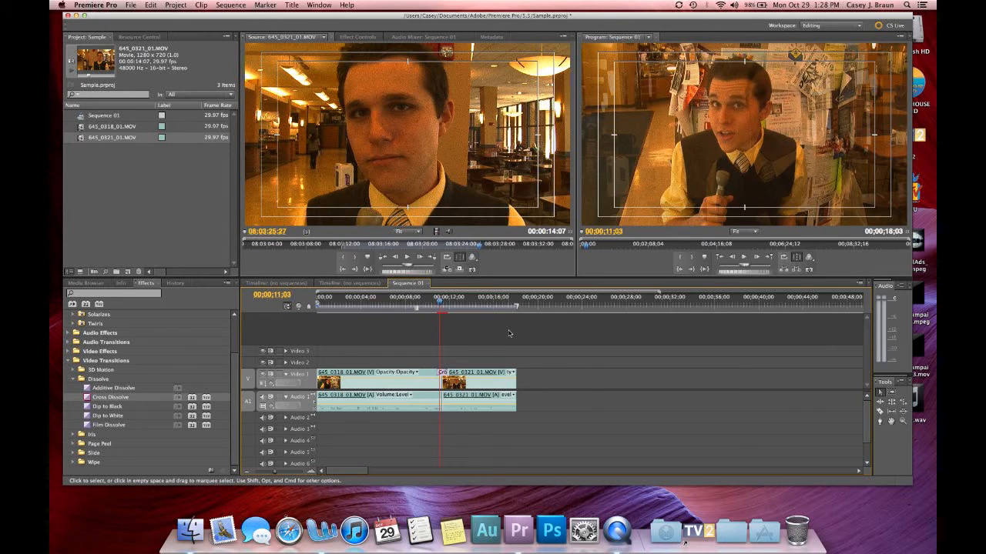
{"action": "key", "text": "Return"}
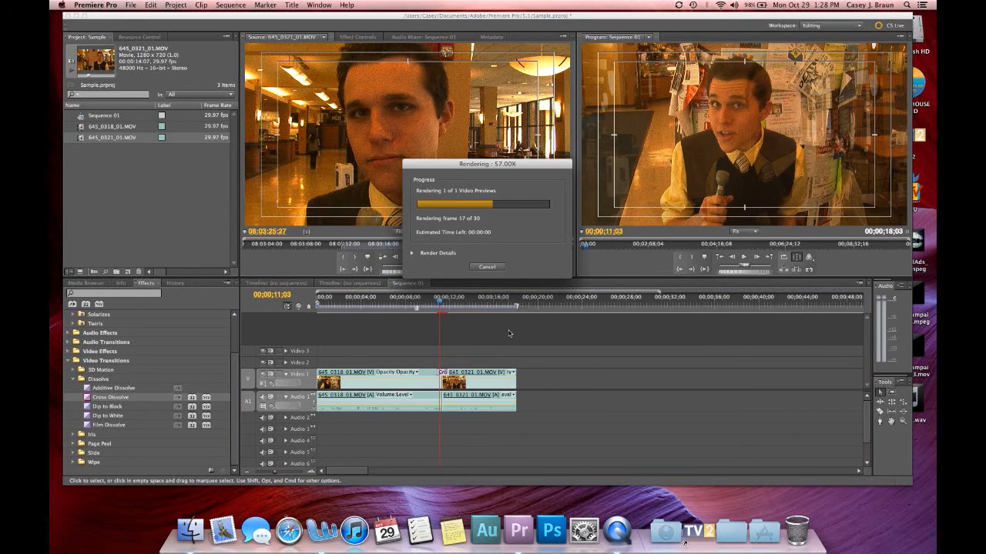
{"action": "left_click", "coordinate": [427, 308]}
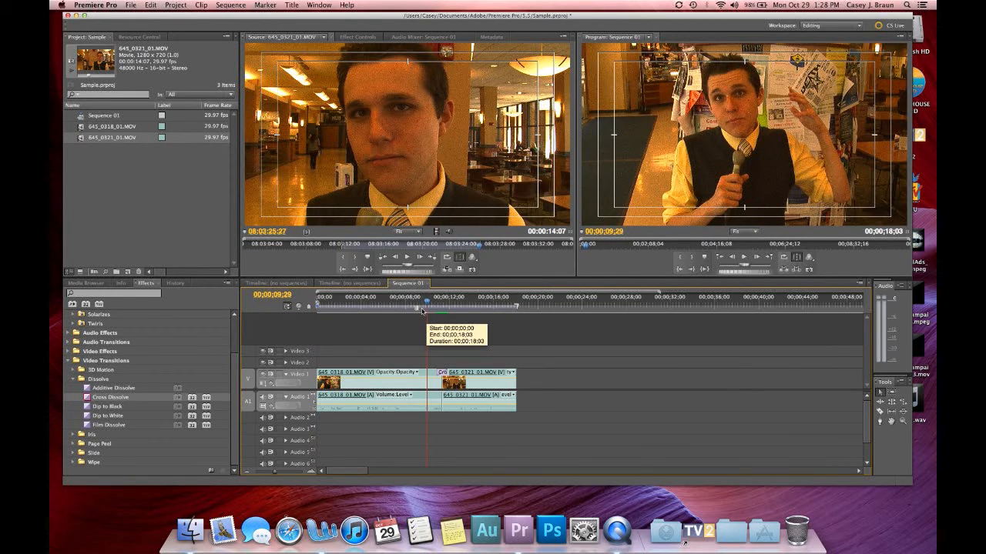
{"action": "key", "text": "space"}
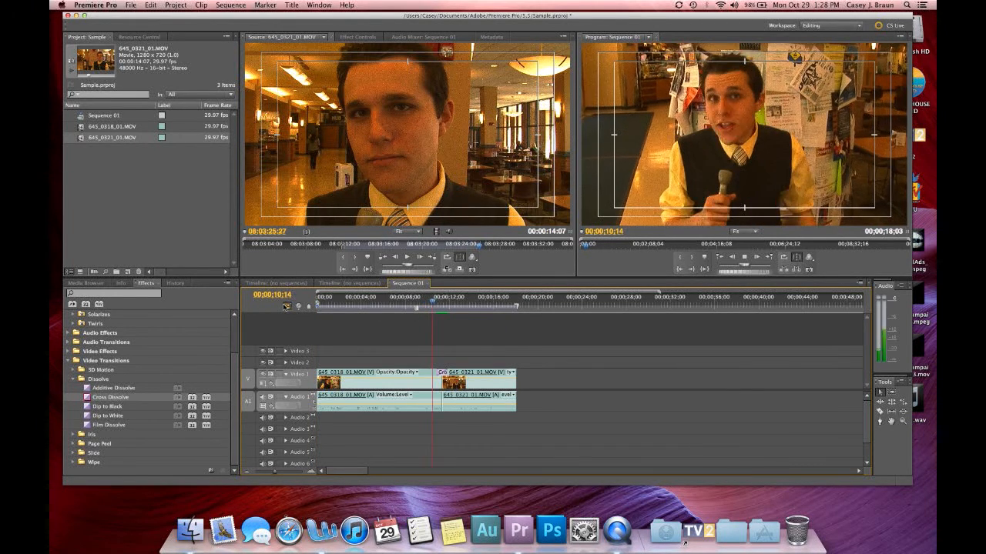